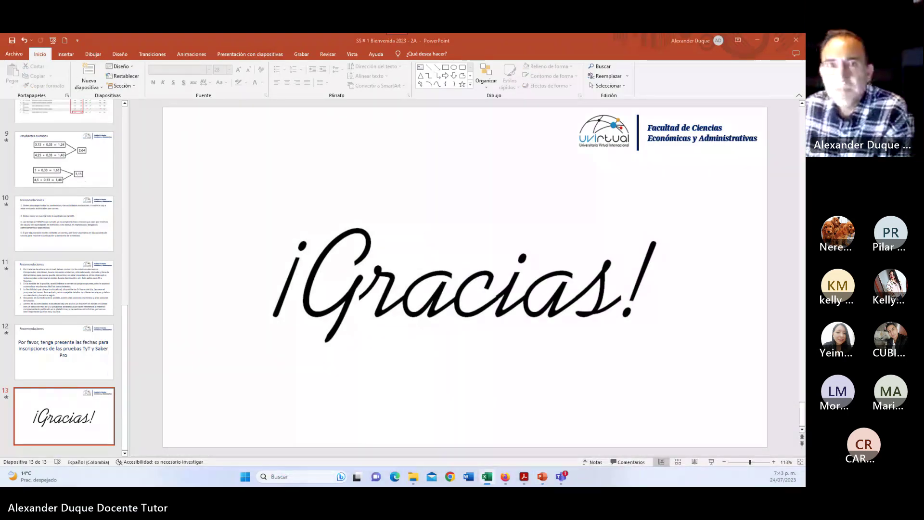
# Switch to the Listado Estudiantes 2023-3 workbook in Excel, maximize its window and highlight the student names in A2:A9.
pyautogui.click(487, 476)
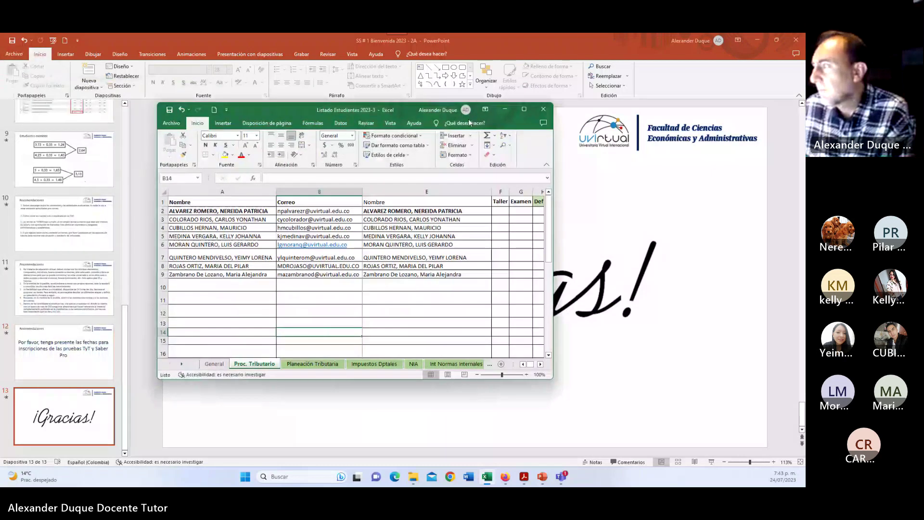
pyautogui.click(524, 109)
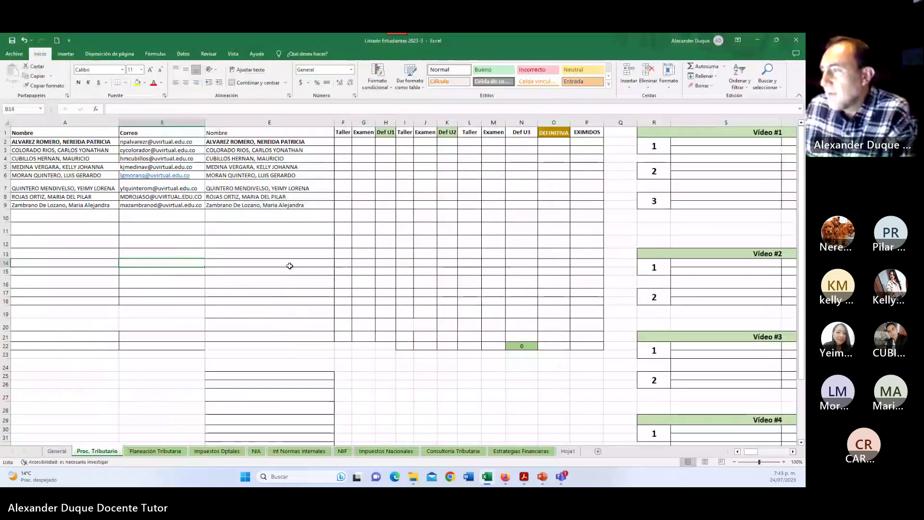
pyautogui.moveTo(58, 143); pyautogui.dragTo(95, 210)
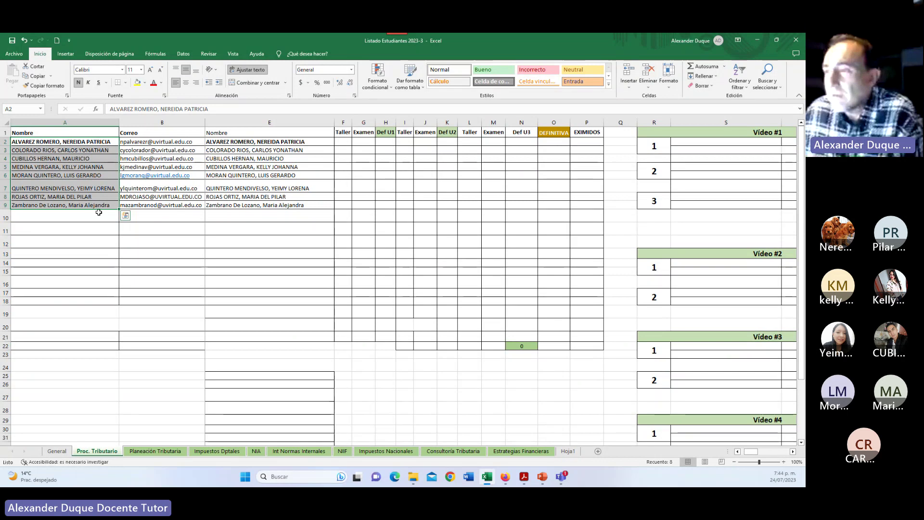
pyautogui.click(82, 226)
# Copy the student names from A5 and A7 into the blank cells A12 and A13 to form the first pair.
pyautogui.click(76, 167)
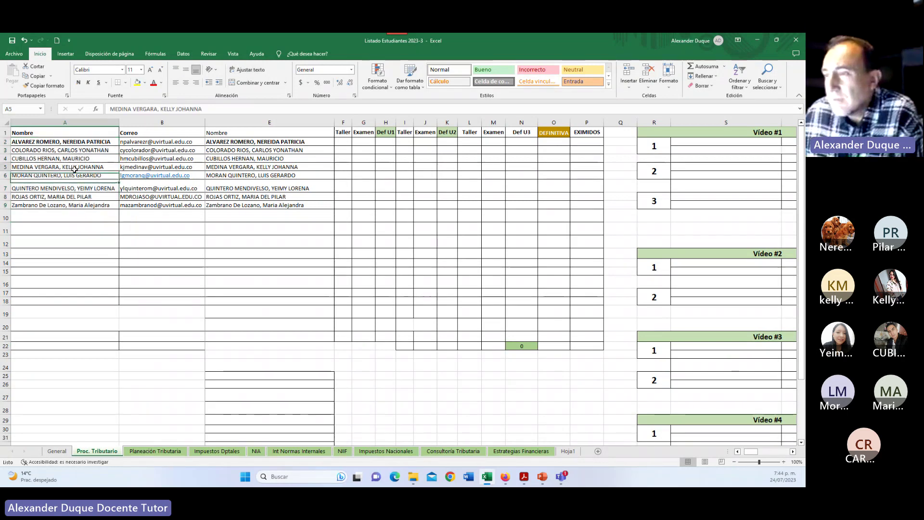
pyautogui.hotkey('ctrl', 'c')
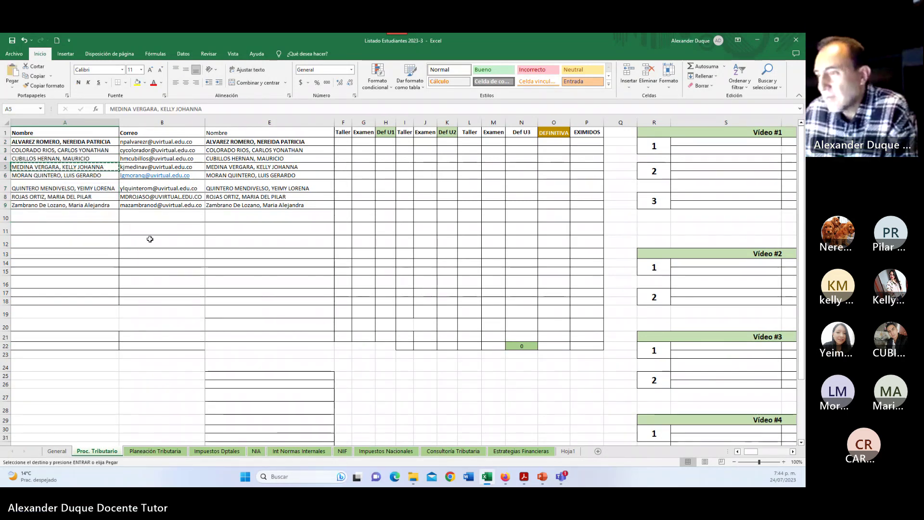
pyautogui.click(78, 241)
pyautogui.hotkey('ctrl', 'v')
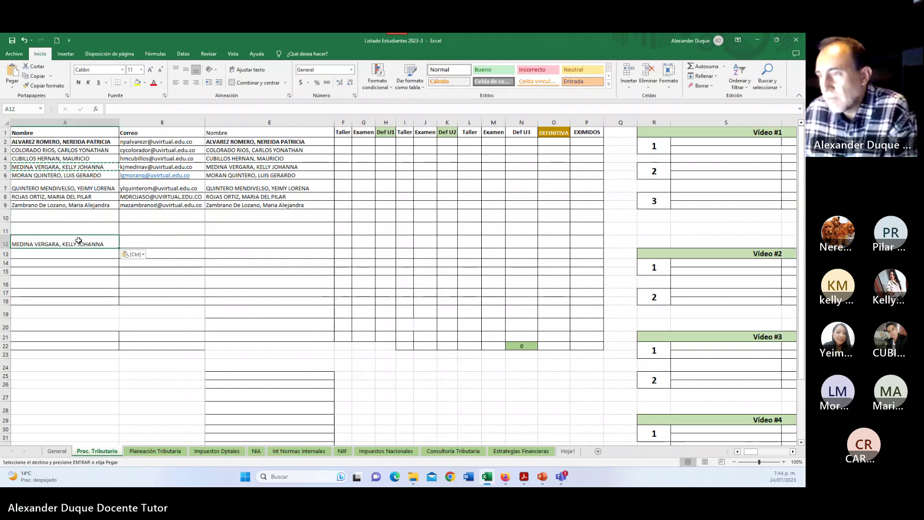
pyautogui.click(88, 188)
pyautogui.hotkey('ctrl', 'c')
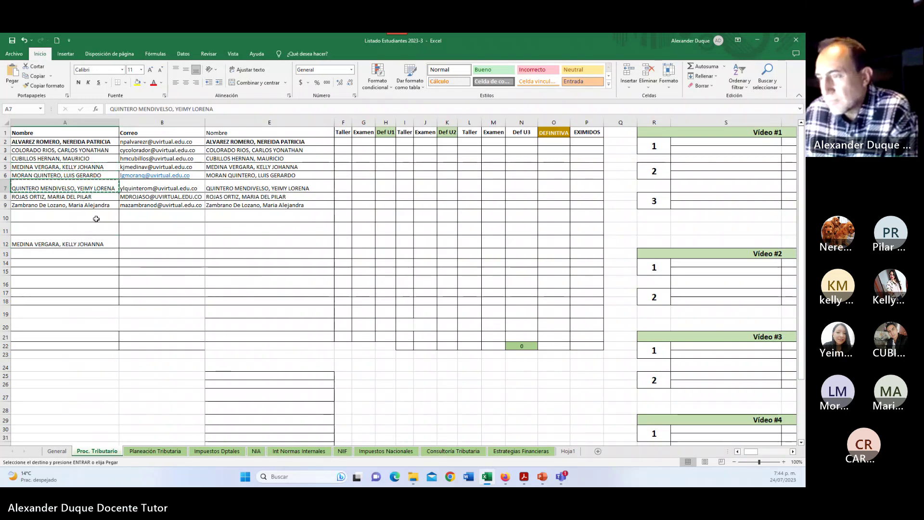
pyautogui.click(74, 256)
pyautogui.hotkey('ctrl', 'v')
# Copy the pair of names in A12:A13 into group 1 of the Vídeo #1 table, in S2:S3.
pyautogui.moveTo(62, 244); pyautogui.dragTo(63, 254)
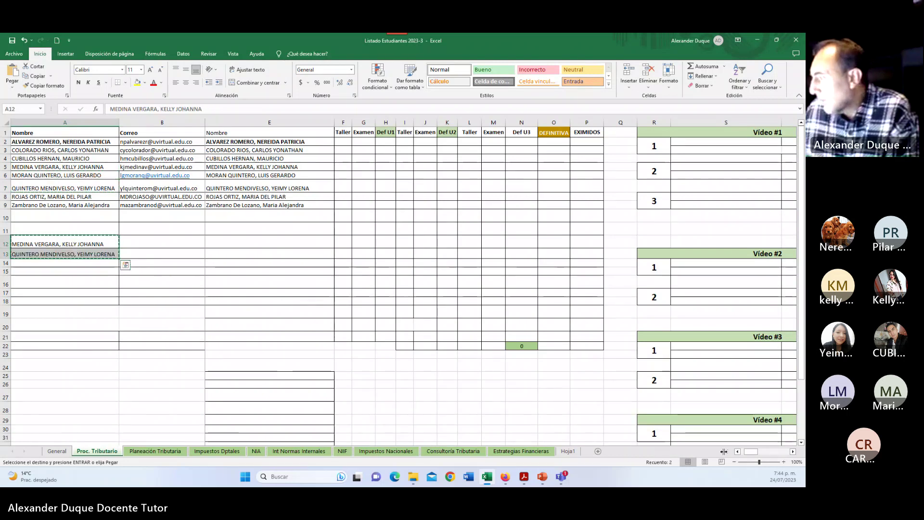
pyautogui.click(793, 451)
pyautogui.click(793, 451)
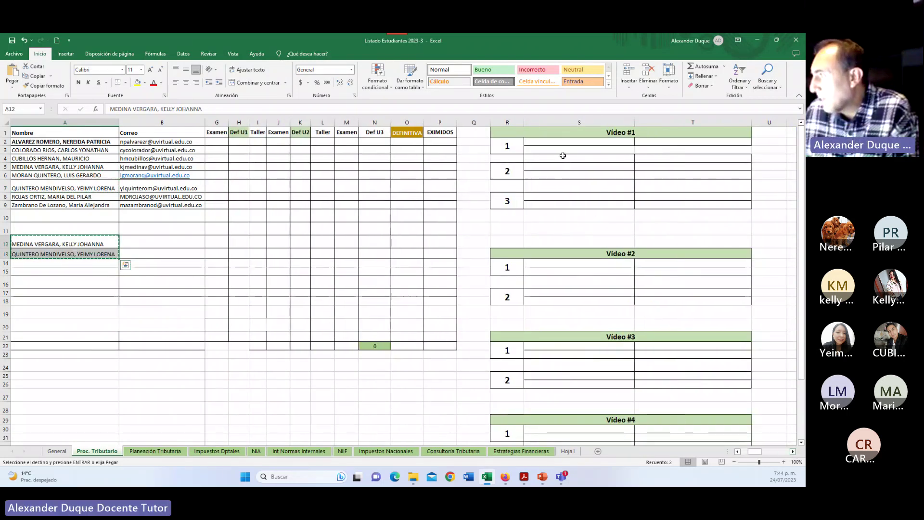
pyautogui.click(563, 143)
pyautogui.hotkey('ctrl', 'v')
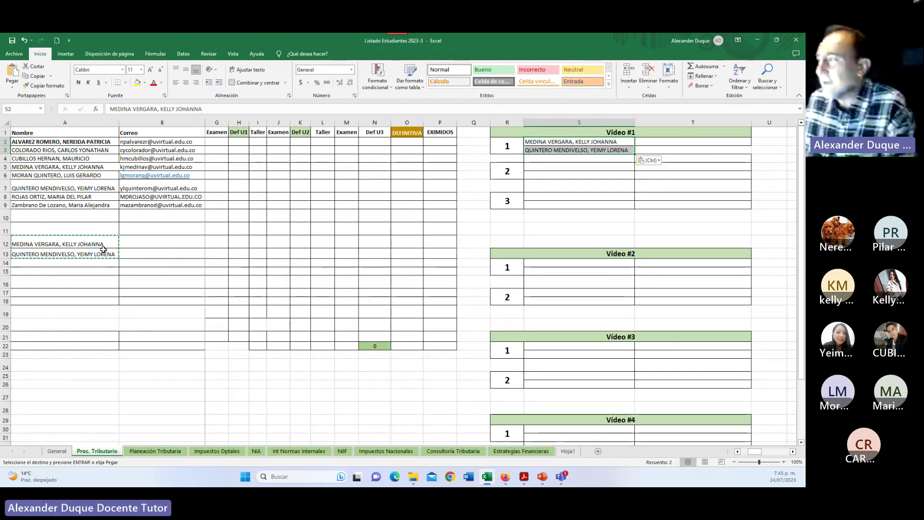
# Copy the student names from A4 and A9 into A15 and A16 to form the second pair.
pyautogui.click(83, 159)
pyautogui.hotkey('ctrl', 'c')
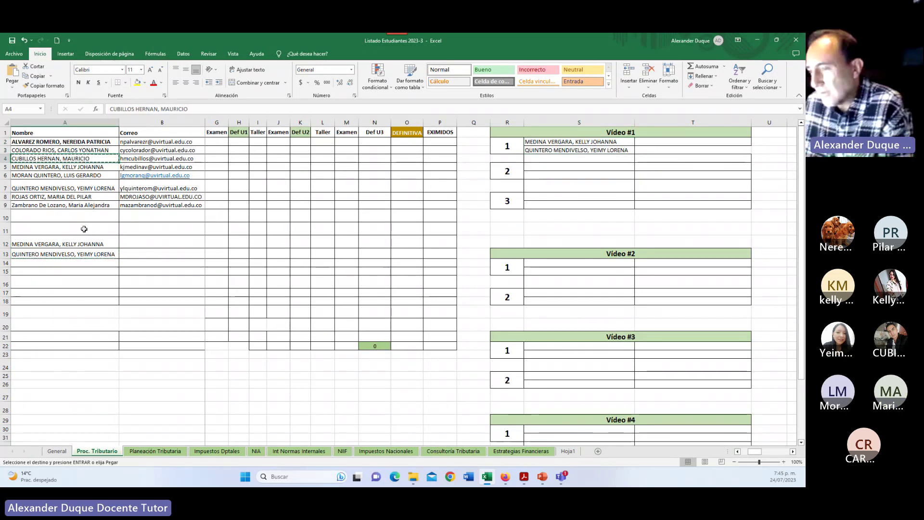
pyautogui.click(76, 273)
pyautogui.hotkey('ctrl', 'v')
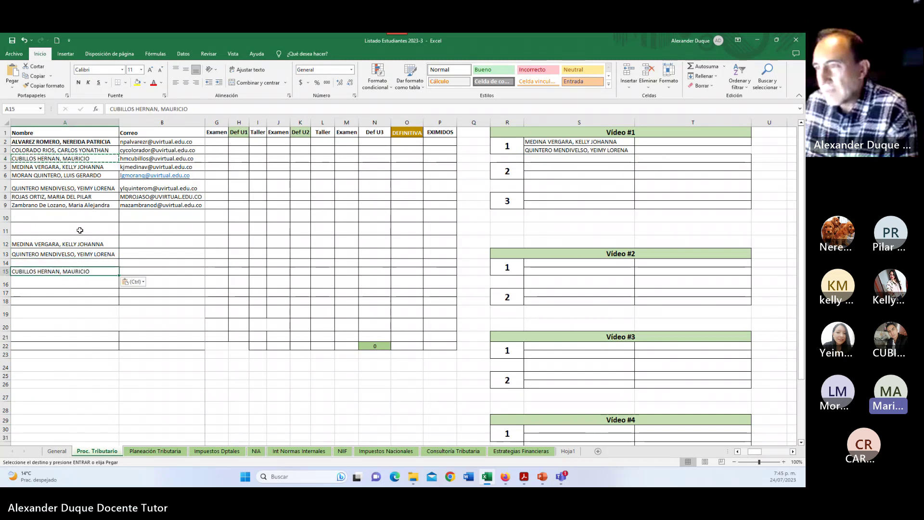
pyautogui.click(66, 207)
pyautogui.hotkey('ctrl', 'c')
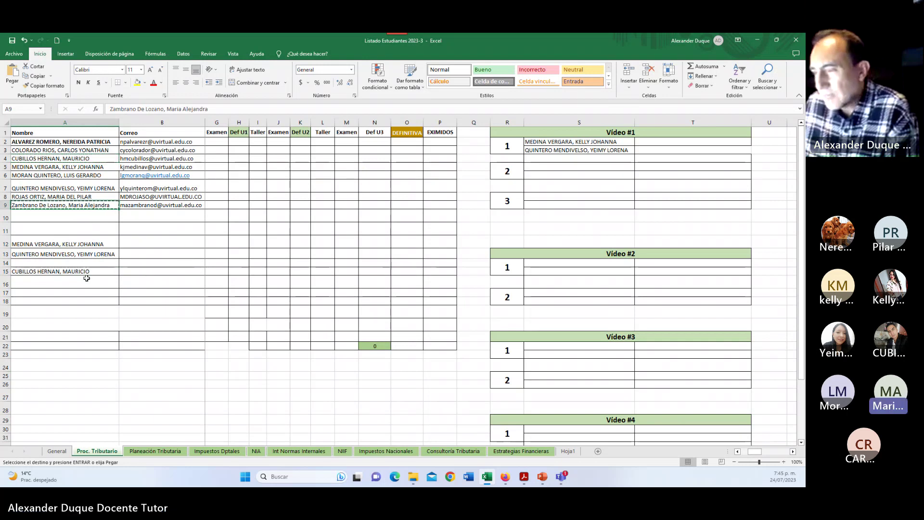
pyautogui.click(76, 284)
pyautogui.hotkey('ctrl', 'v')
# Copy the pair of names in A15:A16 into group 1 of the Vídeo #2 table, in S14:S15.
pyautogui.moveTo(73, 270); pyautogui.dragTo(68, 284)
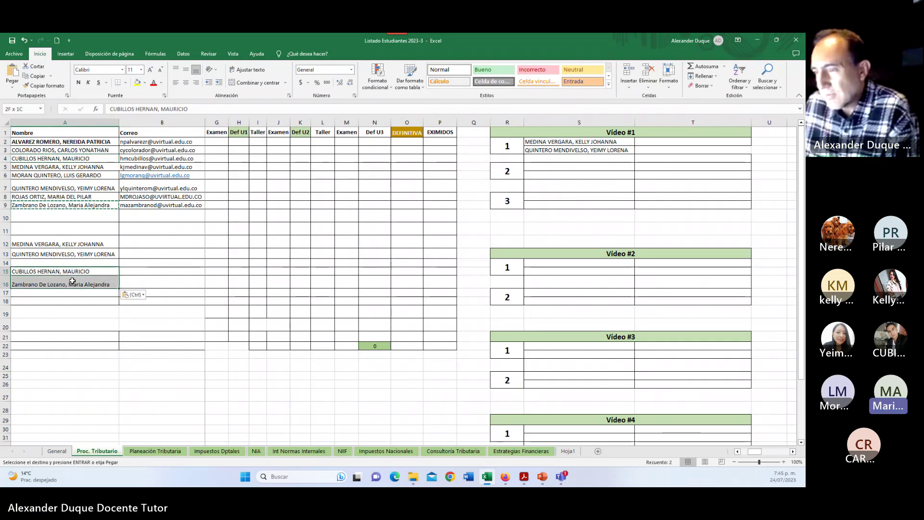
pyautogui.hotkey('ctrl', 'c')
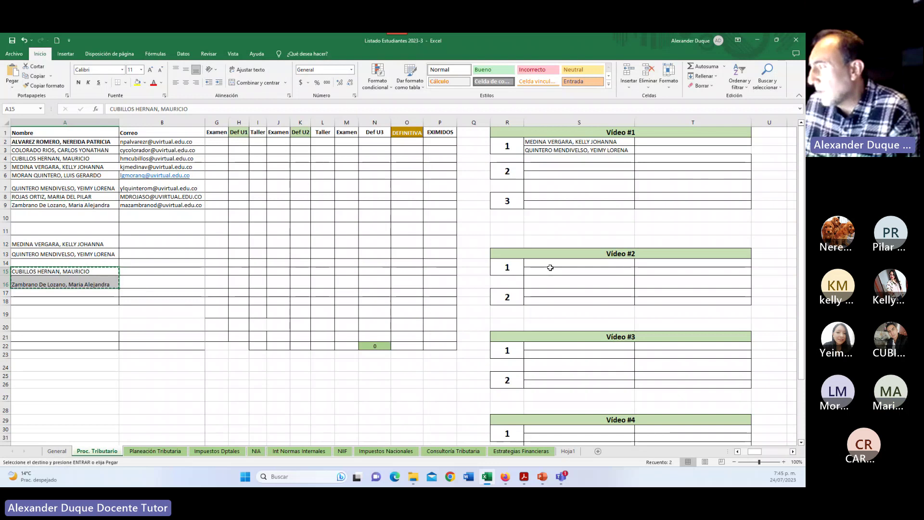
pyautogui.click(551, 263)
pyautogui.hotkey('ctrl', 'v')
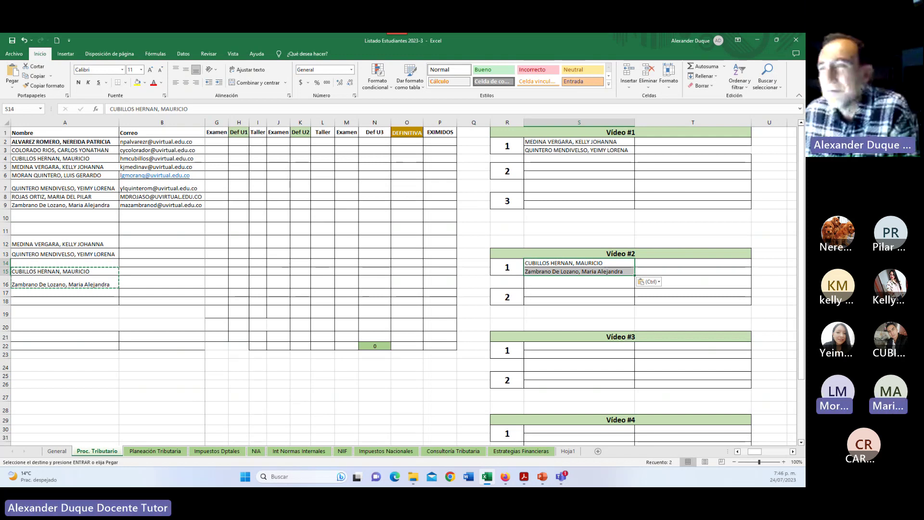
# Copy the student names from A6 and A2 into A18 and A19 to form the third pair.
pyautogui.click(90, 176)
pyautogui.hotkey('ctrl', 'c')
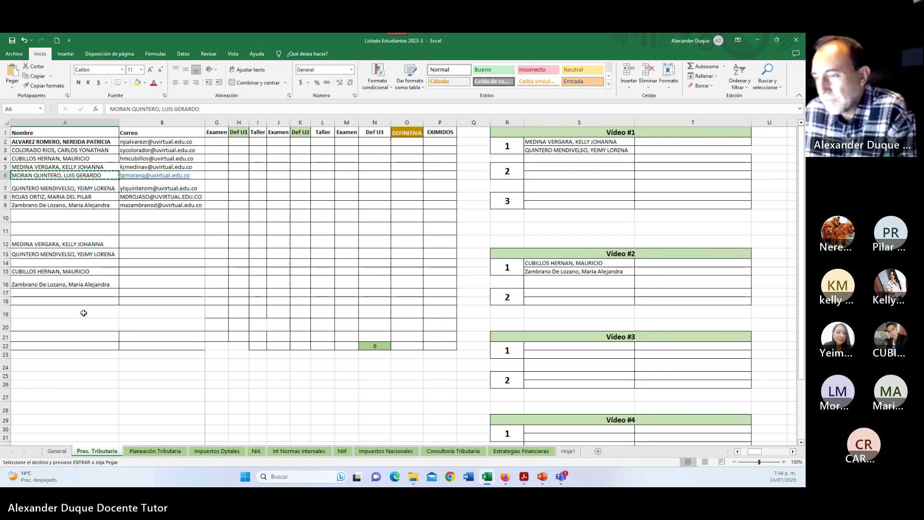
pyautogui.click(72, 301)
pyautogui.hotkey('ctrl', 'v')
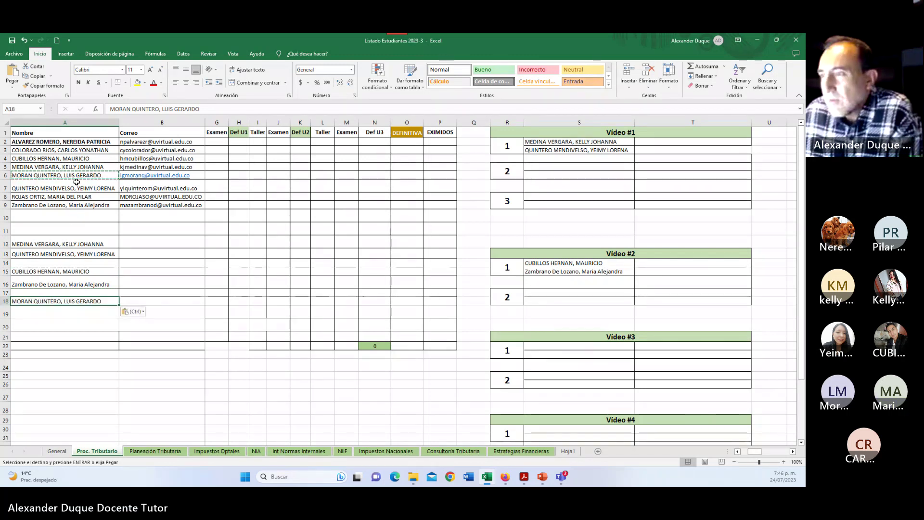
pyautogui.click(77, 142)
pyautogui.hotkey('ctrl', 'c')
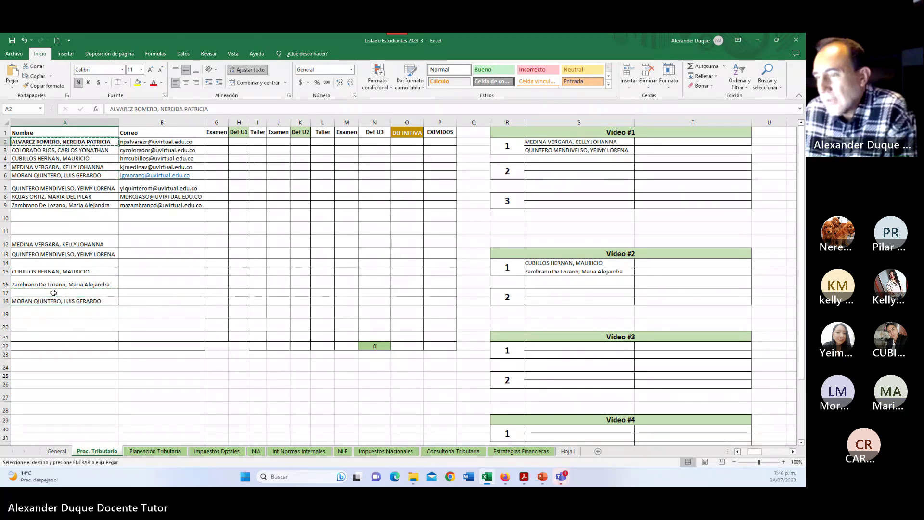
pyautogui.click(51, 309)
pyautogui.hotkey('ctrl', 'v')
# Copy the pair of names in A18:A19 into group 1 of the Vídeo #3 table, in S22:S23.
pyautogui.moveTo(54, 301); pyautogui.dragTo(56, 313)
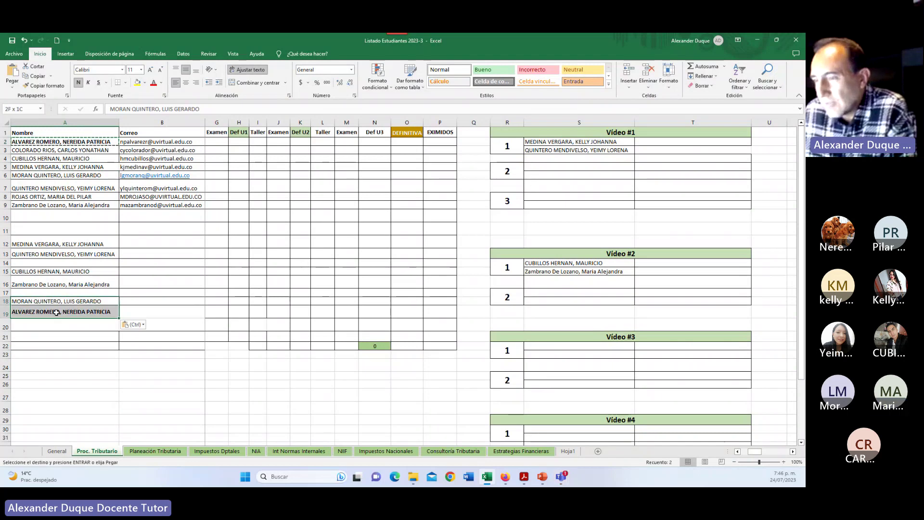
pyautogui.hotkey('ctrl', 'c')
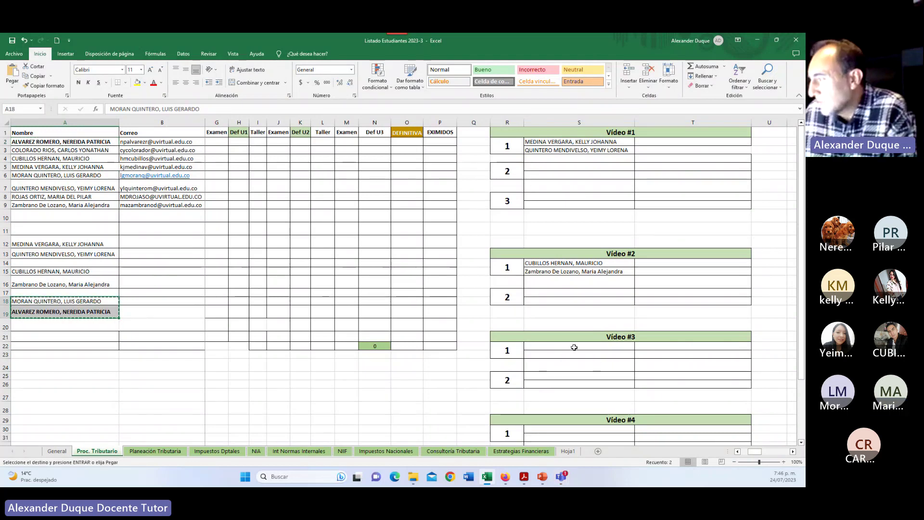
pyautogui.click(576, 351)
pyautogui.hotkey('ctrl', 'v')
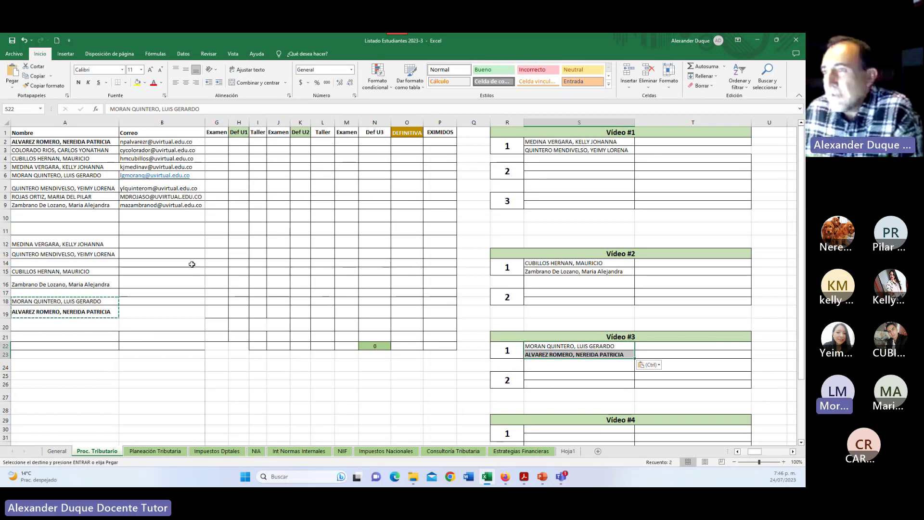
# Clear the temporary pairs of names from A12:A19 below the student list.
pyautogui.moveTo(74, 249); pyautogui.dragTo(78, 311)
pyautogui.press('Delete')
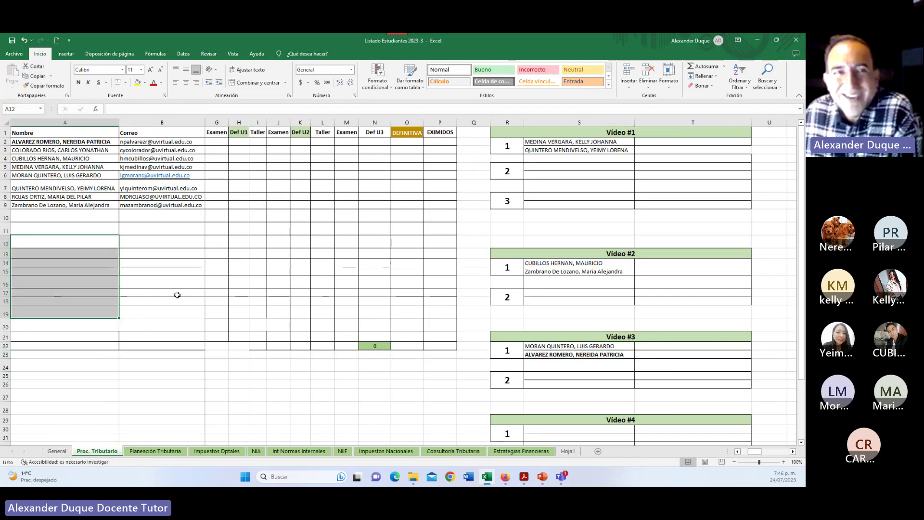
pyautogui.click(158, 288)
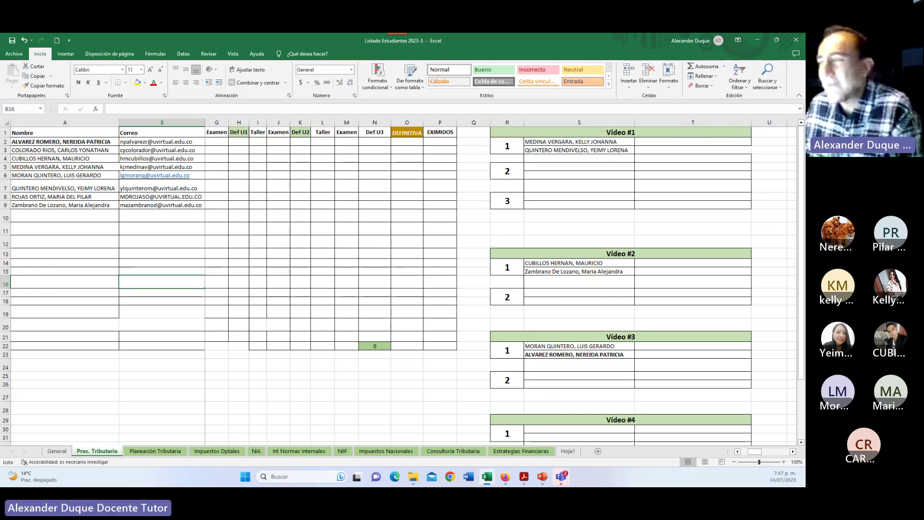
# Copy the student names from A3 and A8 into A12 and A13 to form the fourth pair.
pyautogui.click(76, 151)
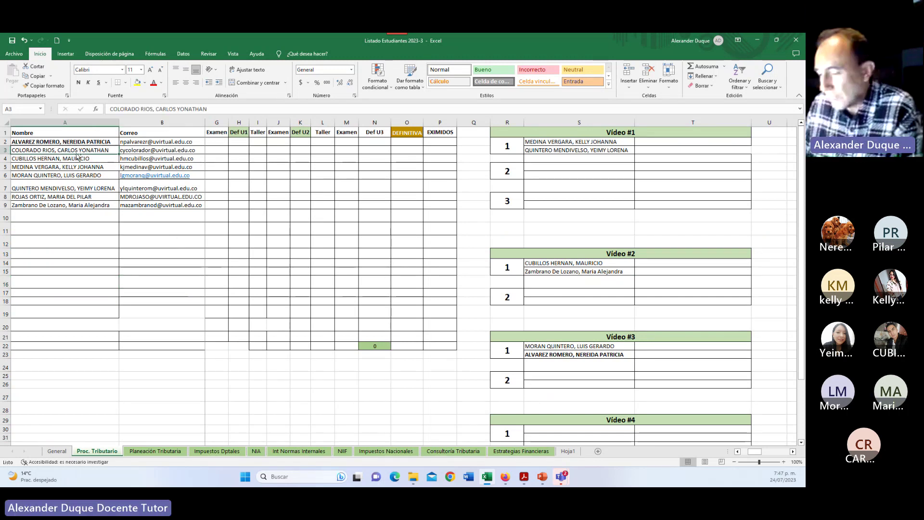
pyautogui.hotkey('ctrl', 'c')
pyautogui.click(56, 241)
pyautogui.hotkey('ctrl', 'v')
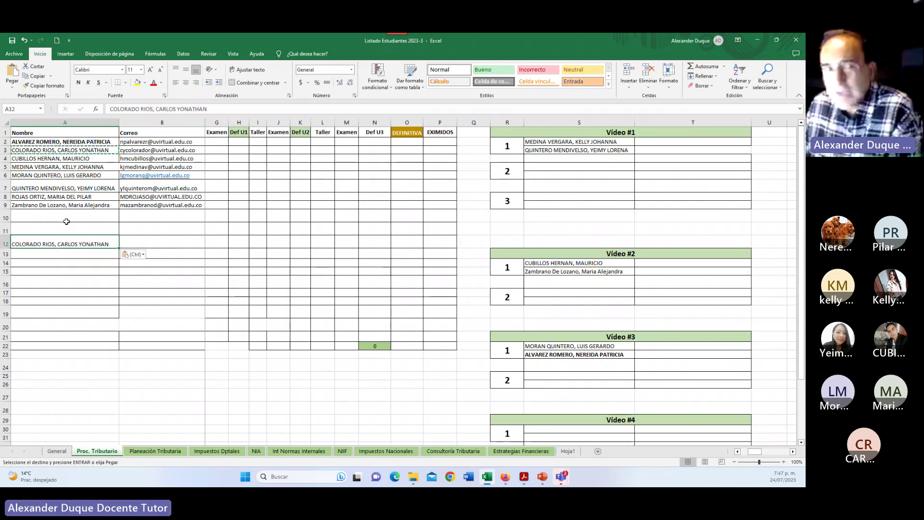
pyautogui.click(84, 197)
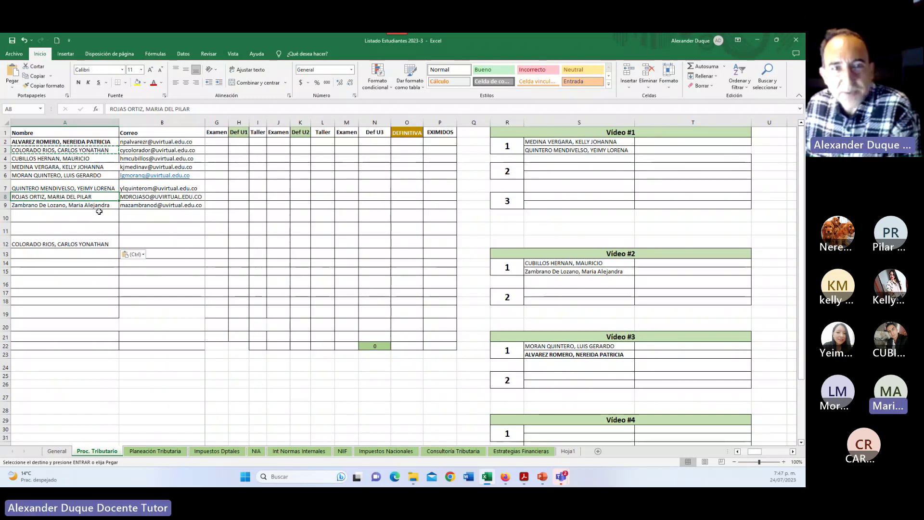
pyautogui.hotkey('ctrl', 'c')
pyautogui.click(59, 253)
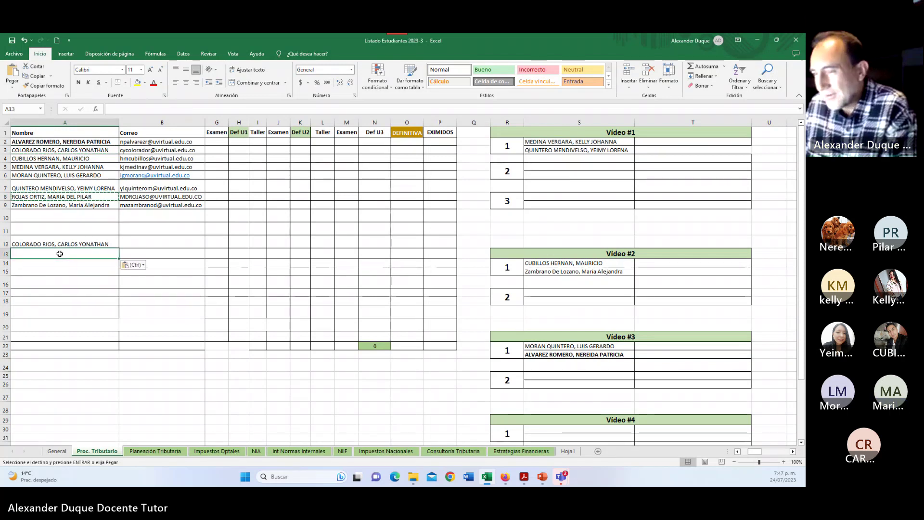
pyautogui.hotkey('ctrl', 'v')
# Copy the pair of names in A12:A13 into group 1 of the Vídeo #4 table, in S30:S31.
pyautogui.moveTo(60, 244); pyautogui.dragTo(104, 257)
pyautogui.hotkey('ctrl', 'c')
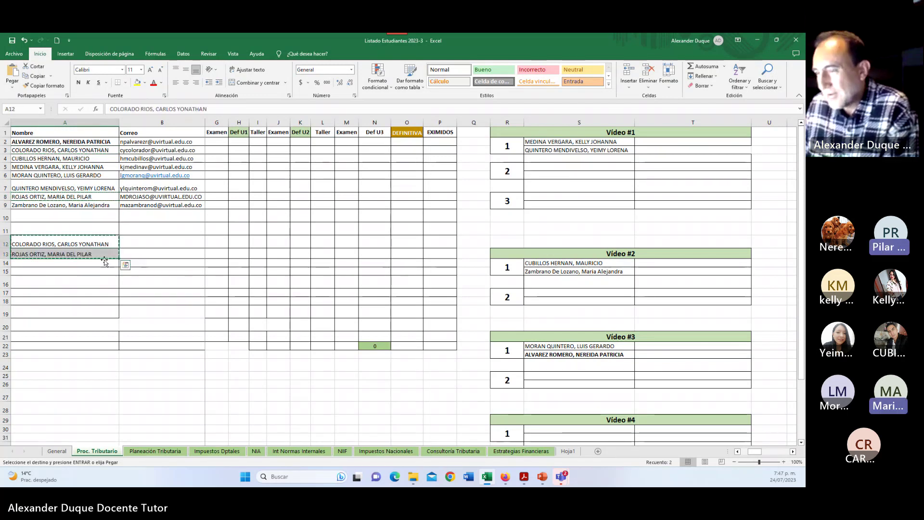
pyautogui.scroll(-1, 594, 382)
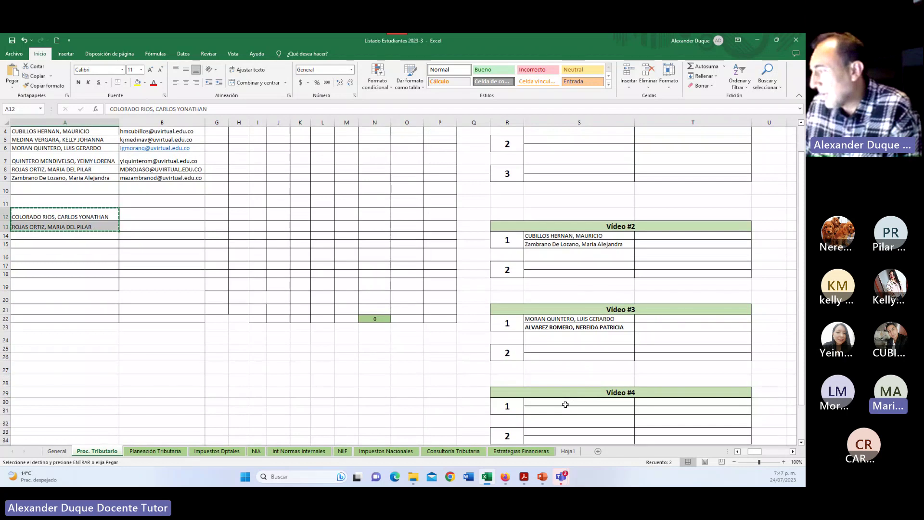
pyautogui.click(566, 404)
pyautogui.hotkey('ctrl', 'v')
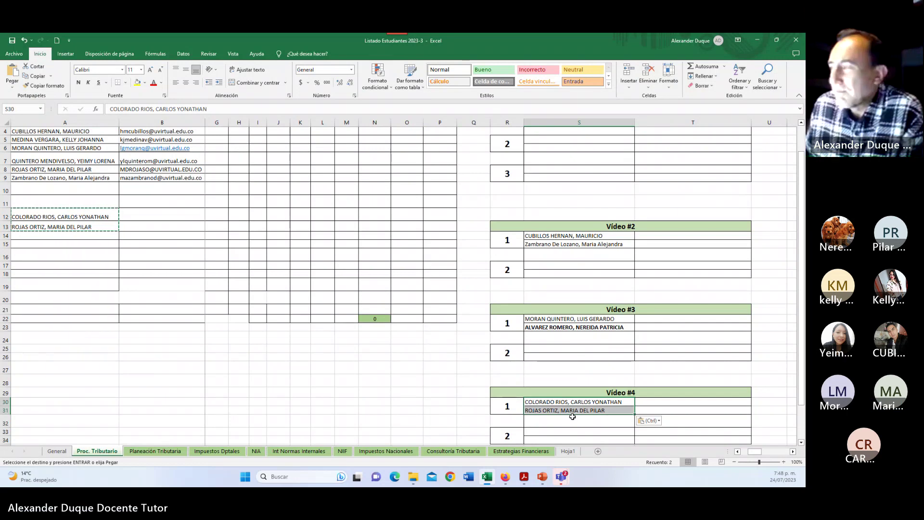
pyautogui.scroll(1, 183, 235)
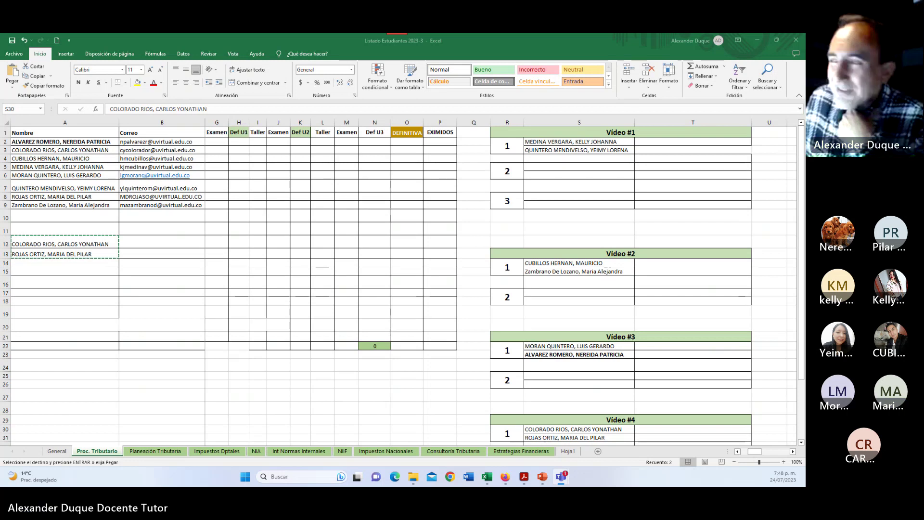
pyautogui.hotkey('ctrl', 'v')
pyautogui.click(90, 166)
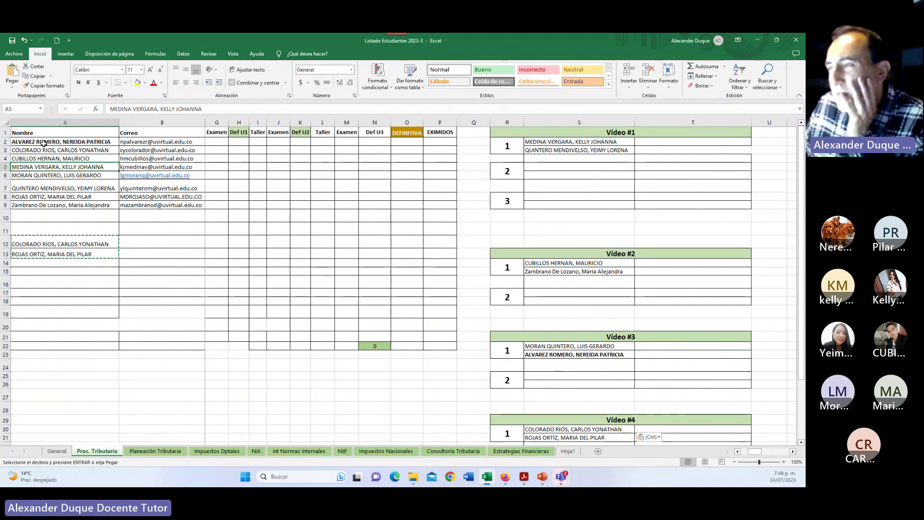
pyautogui.moveTo(43, 143); pyautogui.dragTo(43, 205)
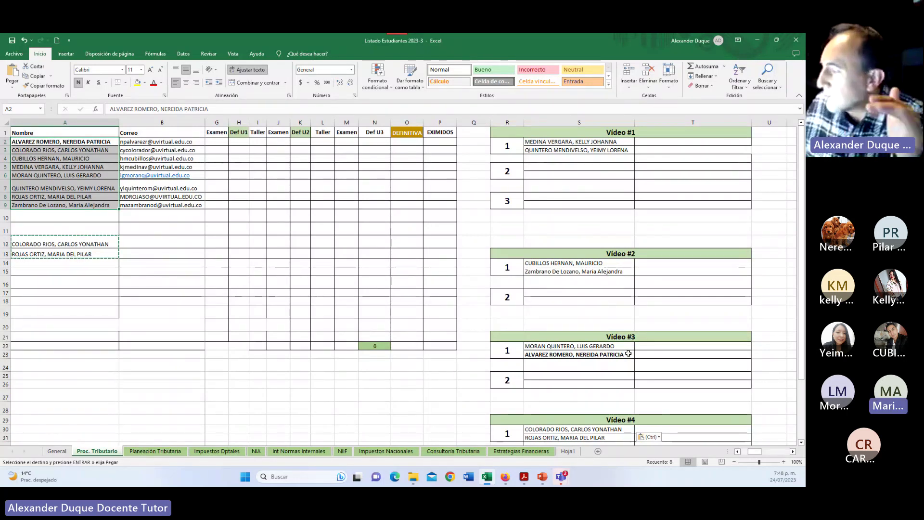
# Clear the temporary pair of names from A12:A13 below the student list.
pyautogui.scroll(-2, 618, 359)
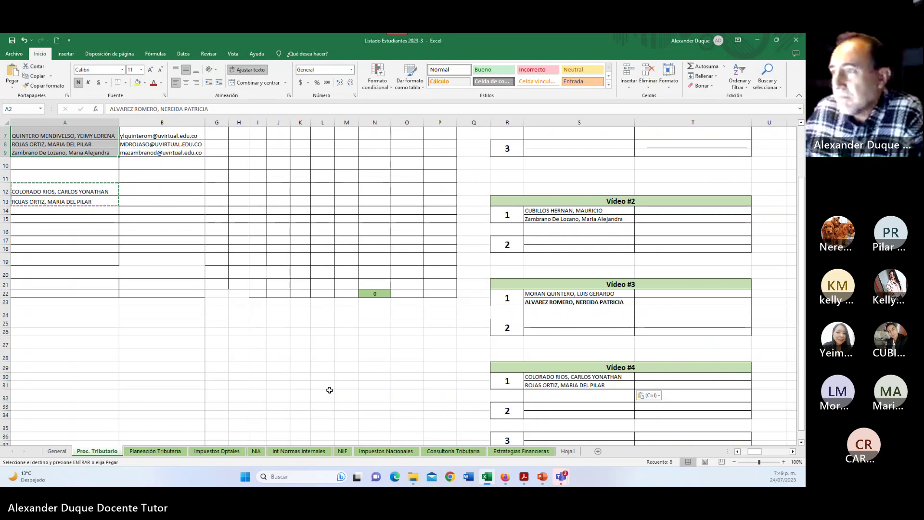
pyautogui.moveTo(68, 192); pyautogui.dragTo(104, 204)
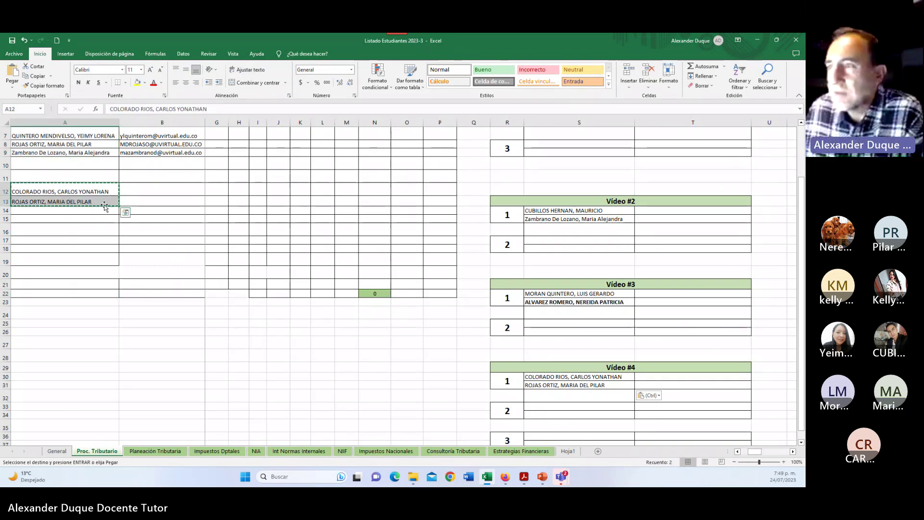
pyautogui.hotkey('ctrl', 'z')
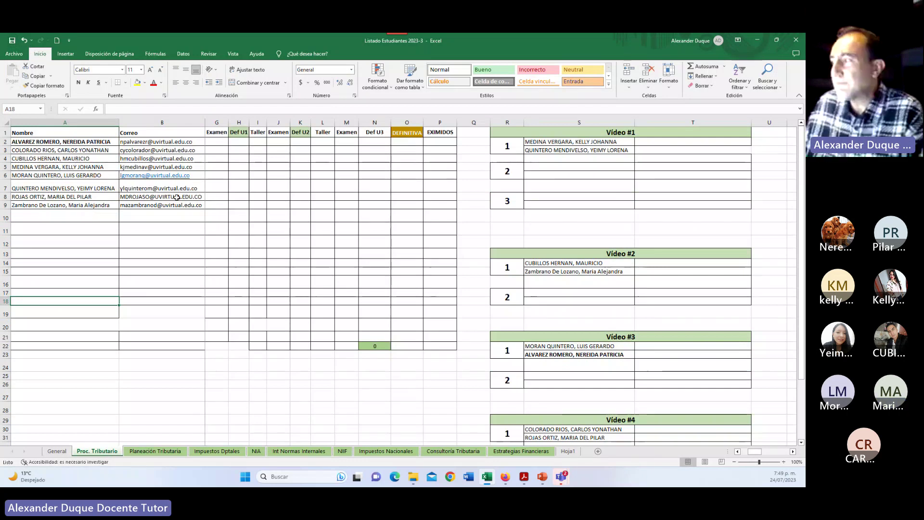